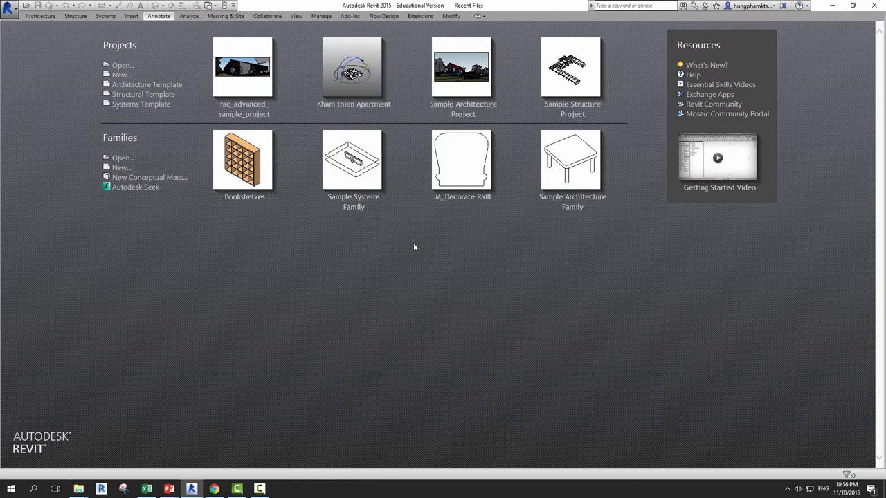
Open rac_advanced_sample_project.rvt from Revit's Sample Files.
click(7, 7)
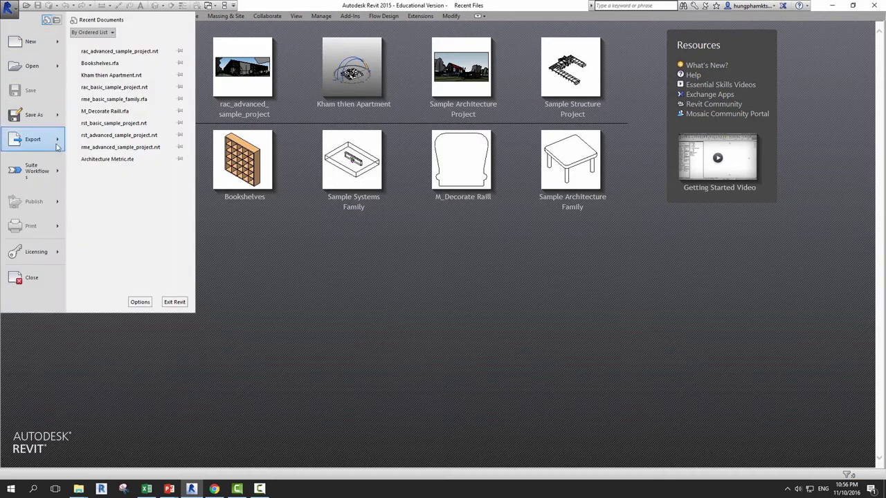
mouse_move(32, 65)
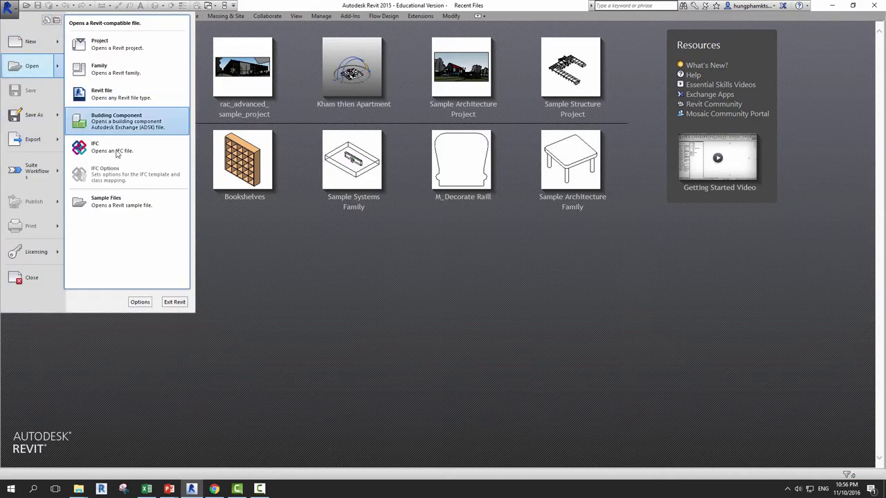
click(139, 203)
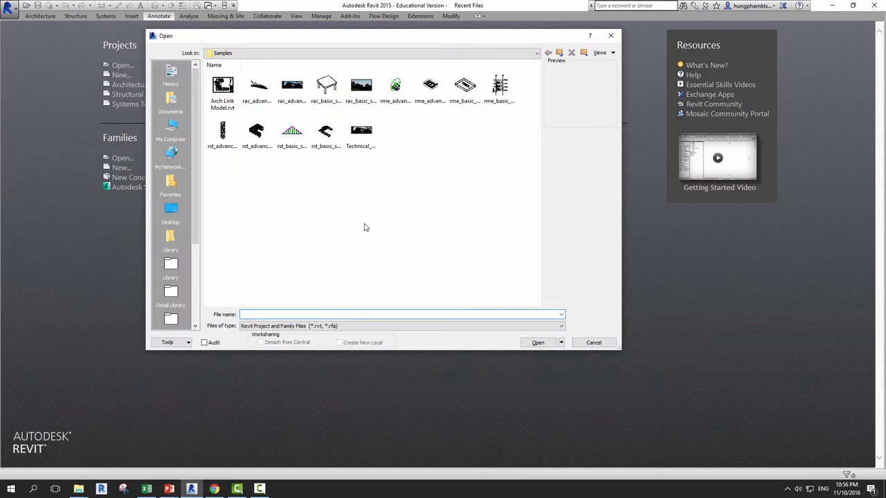
click(298, 102)
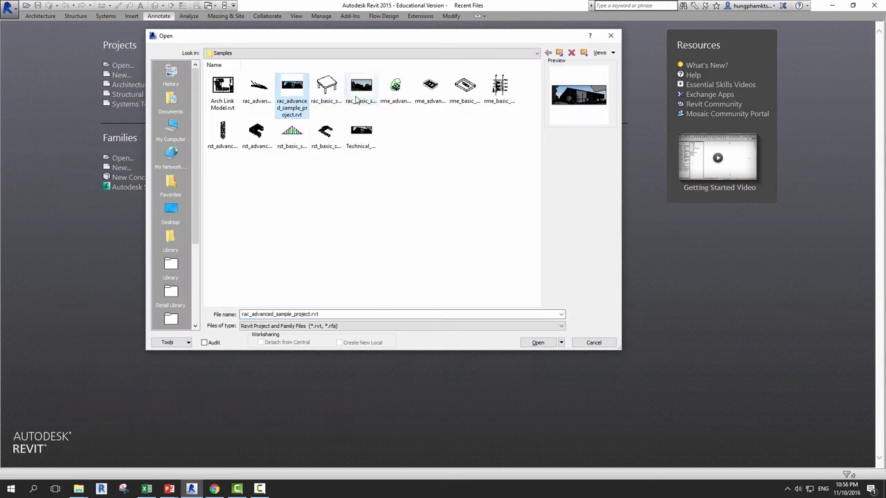
mouse_move(292, 92)
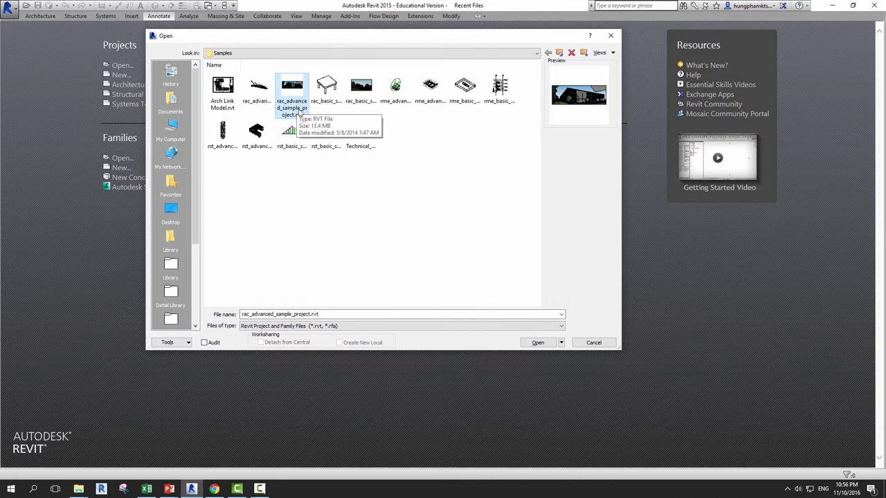
click(533, 342)
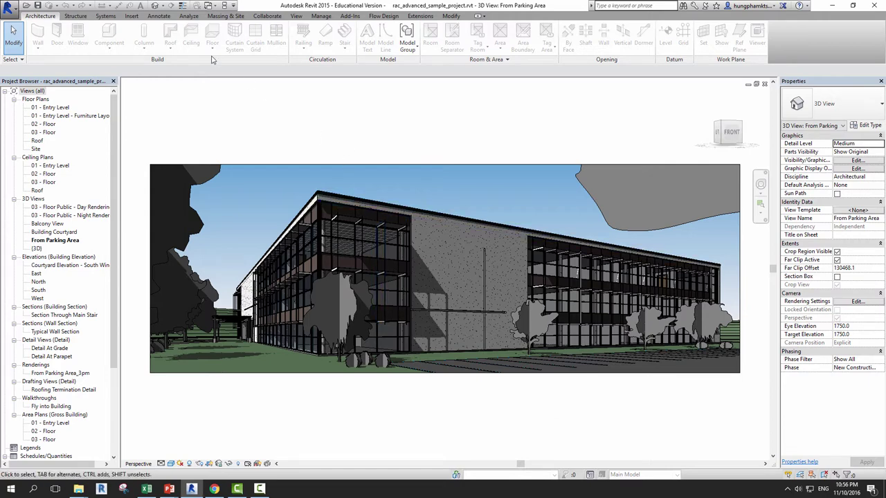
Switch to the {3D} view and orbit the site to look at it from above.
click(155, 5)
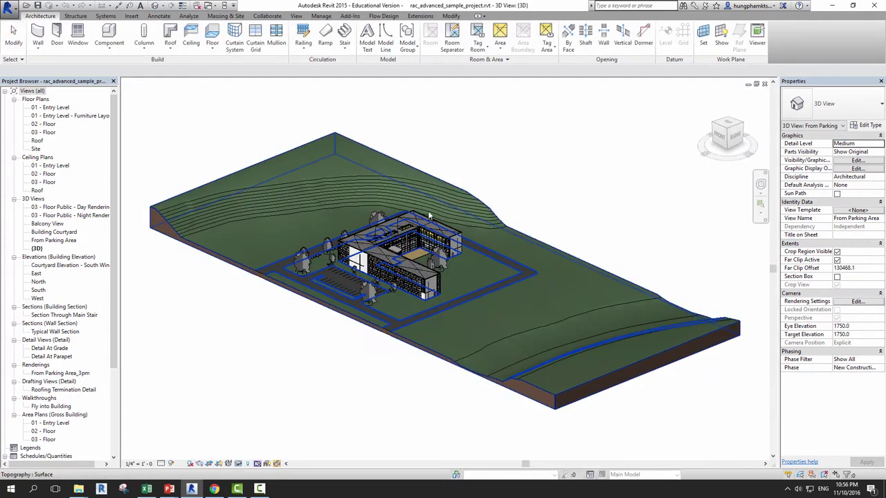
mouse_move(631, 379)
shift+middle_down()
mouse_move(618, 377)
mouse_move(637, 403)
shift+middle_up()
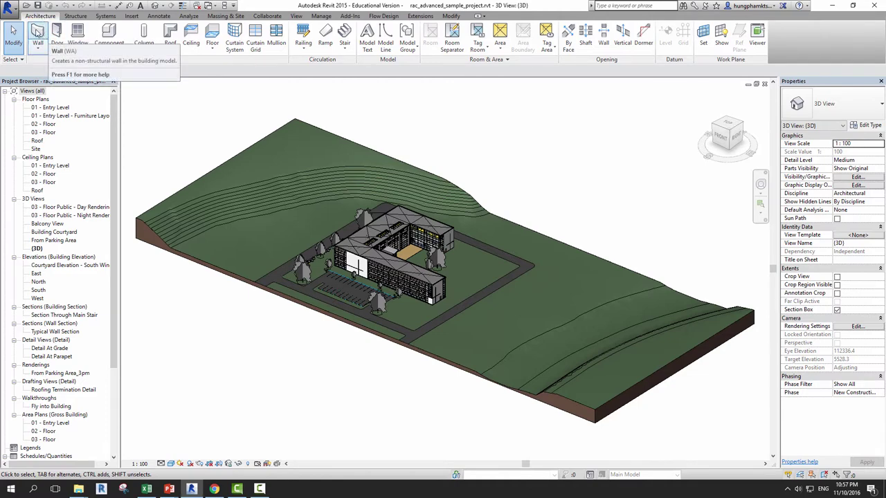
Add Wall to the Quick Access Toolbar, start a wall from it, then cancel.
right_click(37, 31)
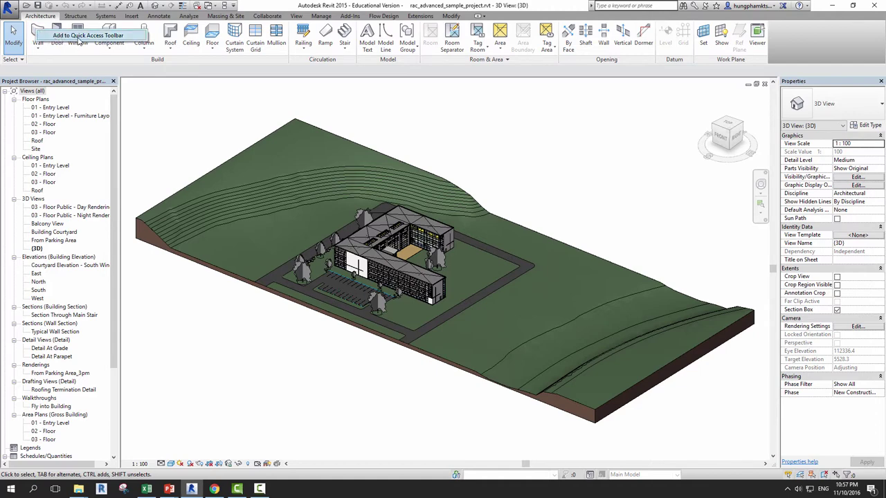
click(80, 39)
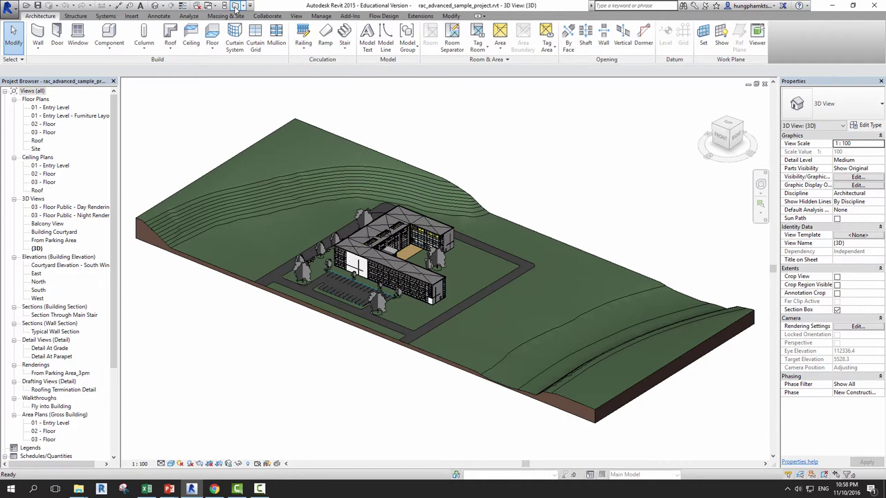
click(236, 6)
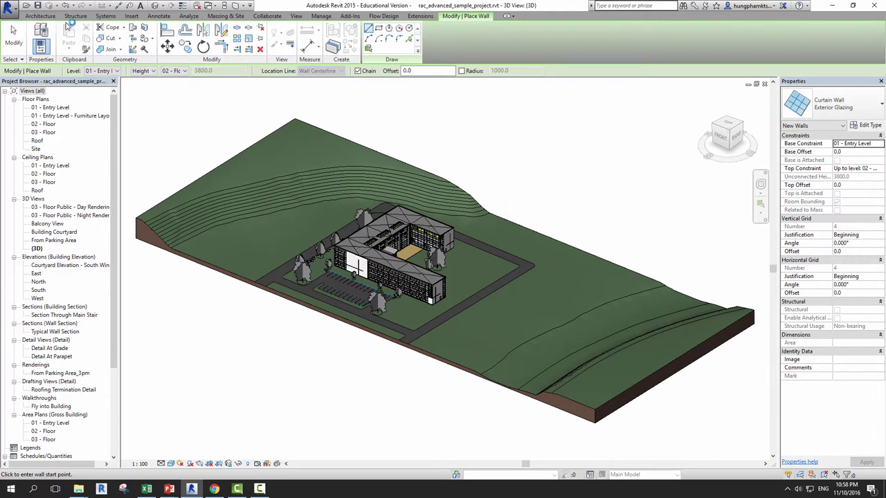
click(13, 34)
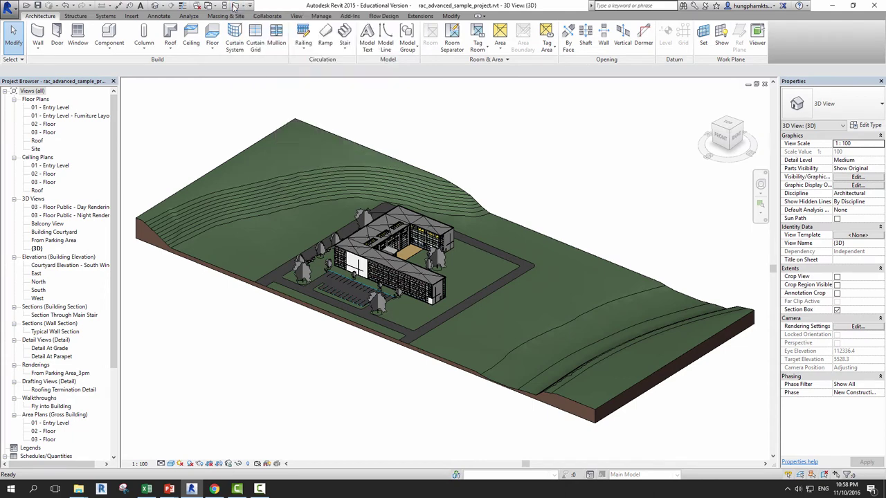
Remove the Wall icon from the Quick Access Toolbar.
right_click(235, 7)
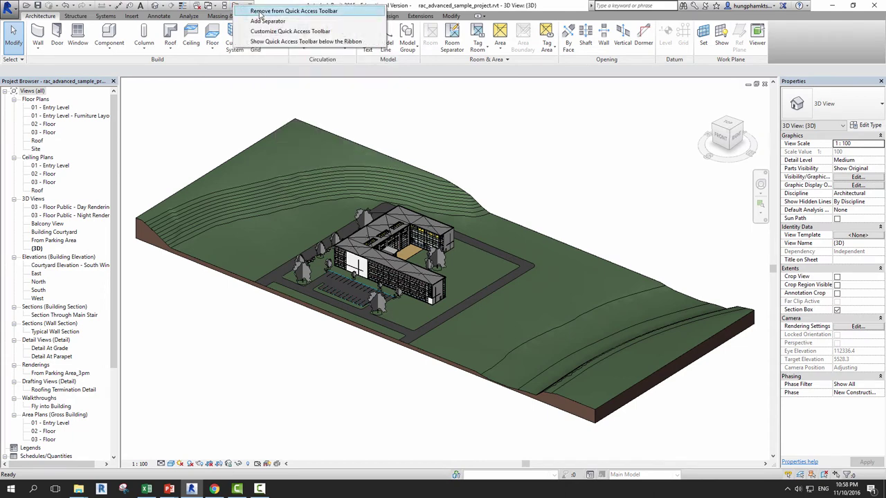
click(260, 11)
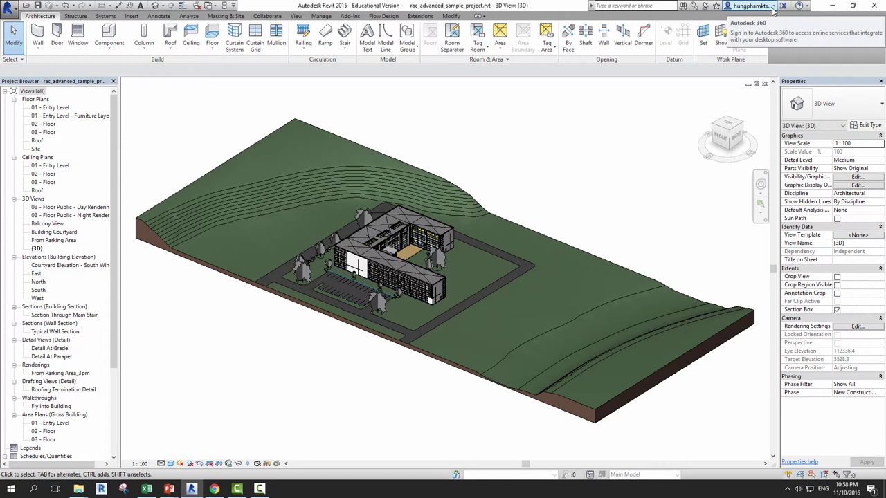
Start the Autodesk 360 sign-in twice, closing the sign-in window each time.
click(773, 6)
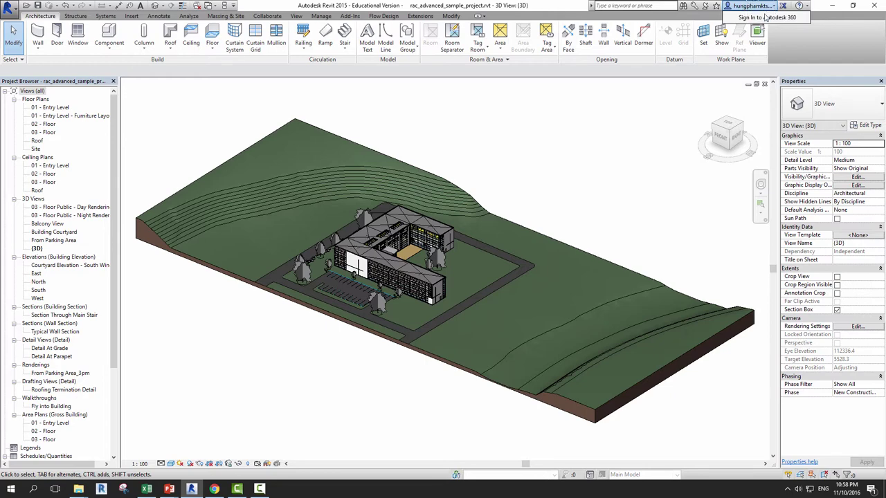
click(768, 17)
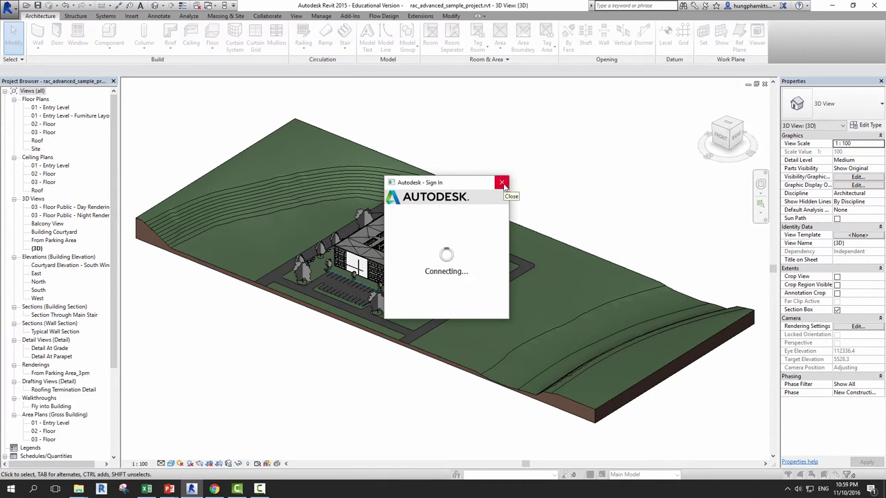
click(552, 172)
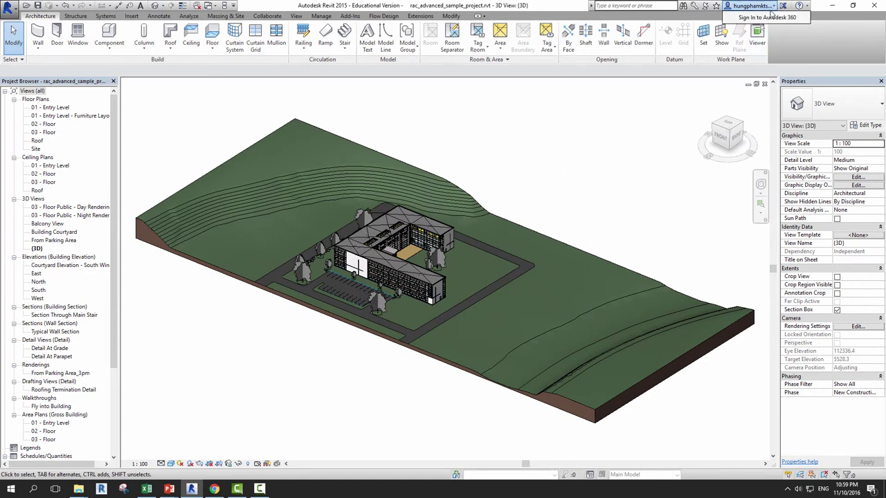
click(770, 11)
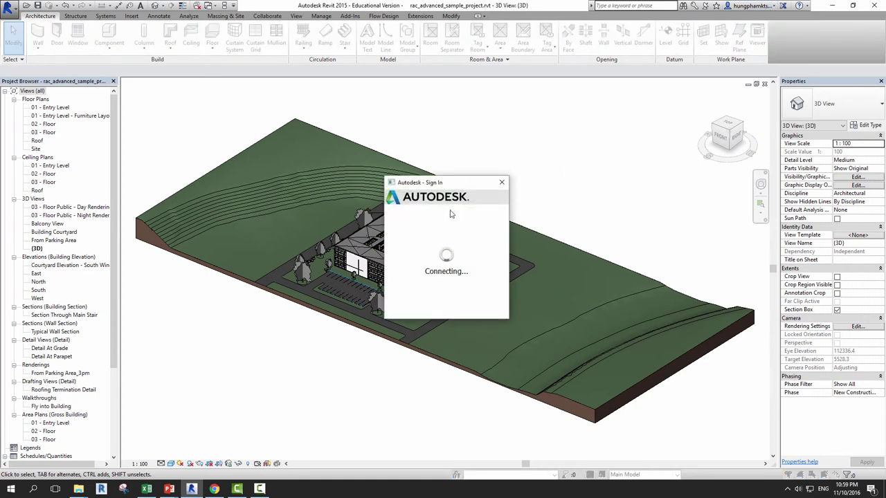
click(546, 172)
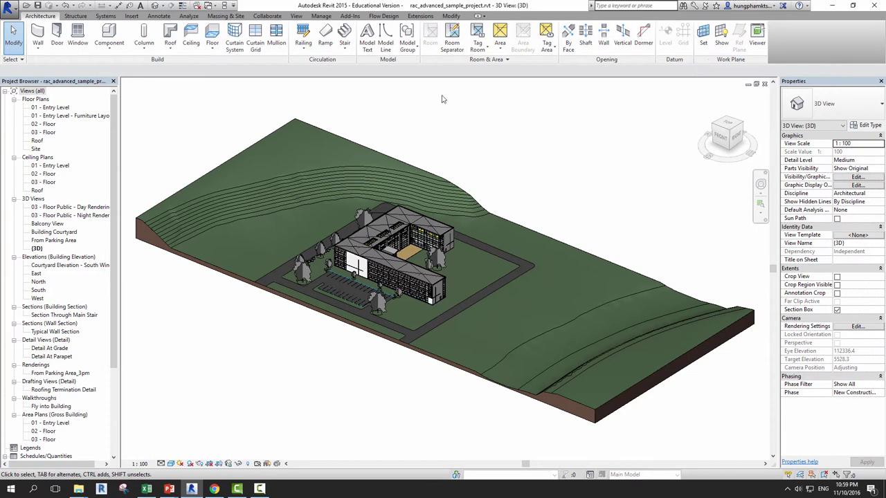
Flip between the Structure and Architecture tabs, ending on the Systems tab.
click(74, 16)
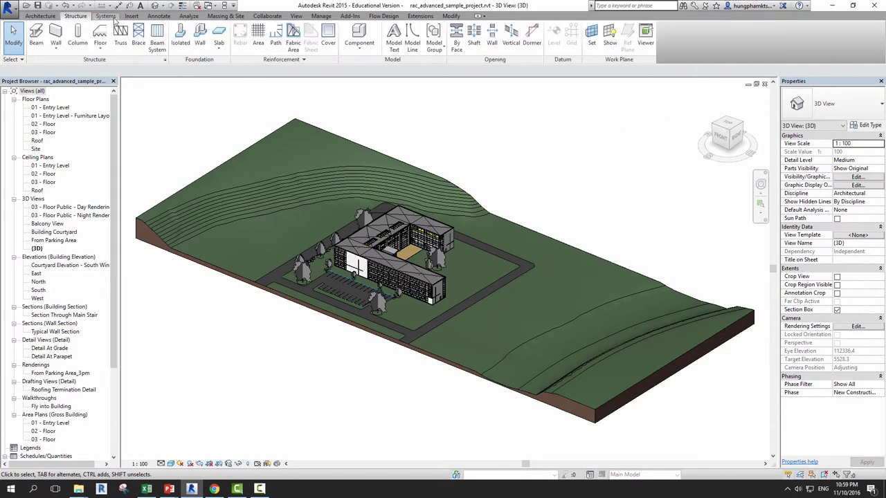
click(41, 16)
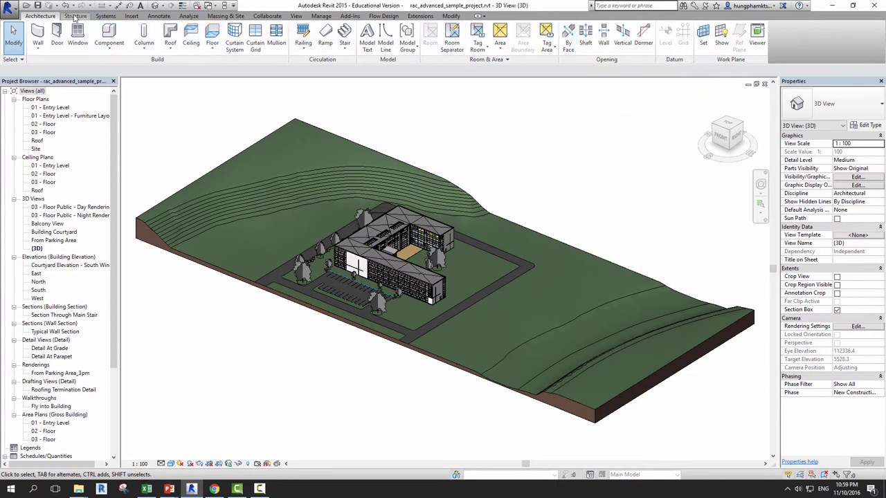
click(75, 16)
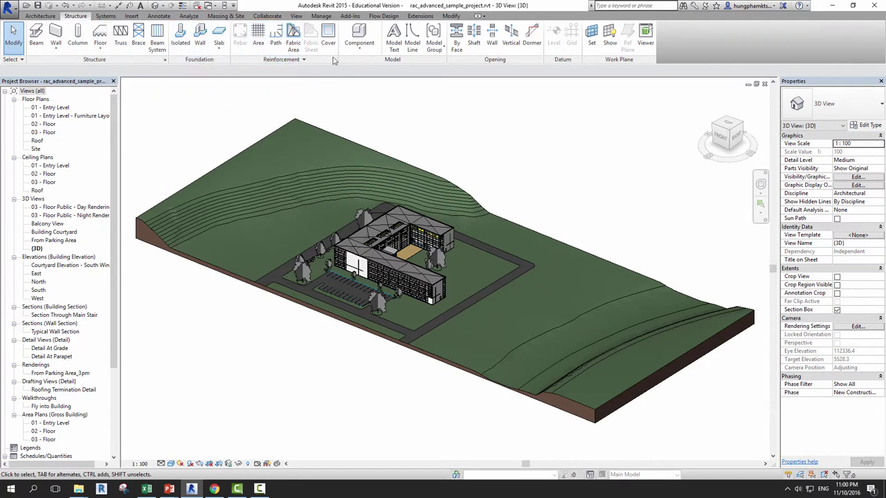
click(106, 16)
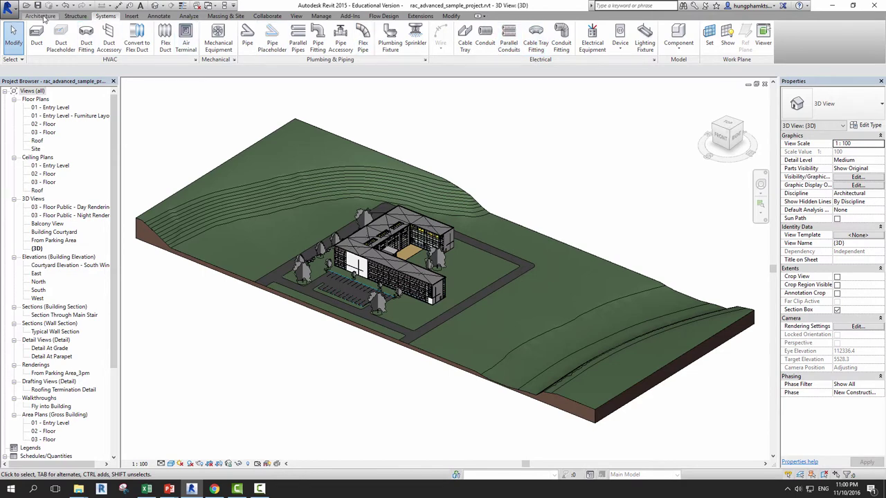
Show Architecture and Structure, pan the site right and down, then show the Insert tab.
click(42, 15)
click(82, 16)
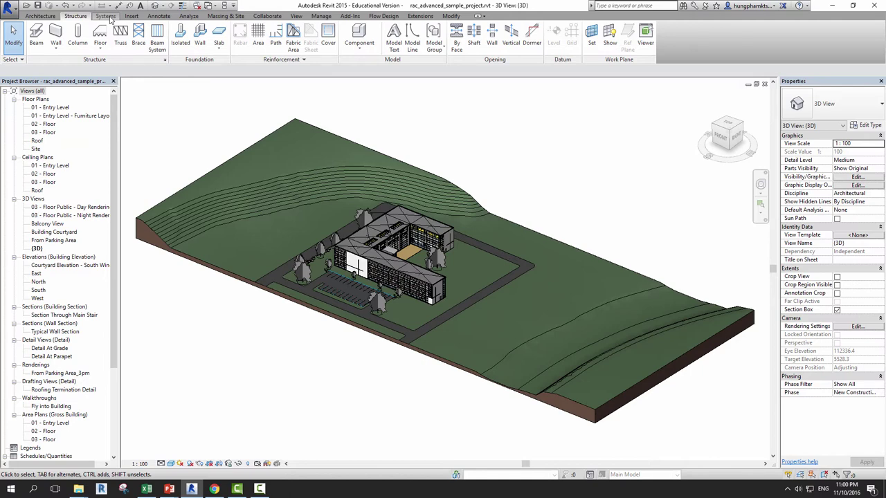
middle_drag(493, 152, 517, 164)
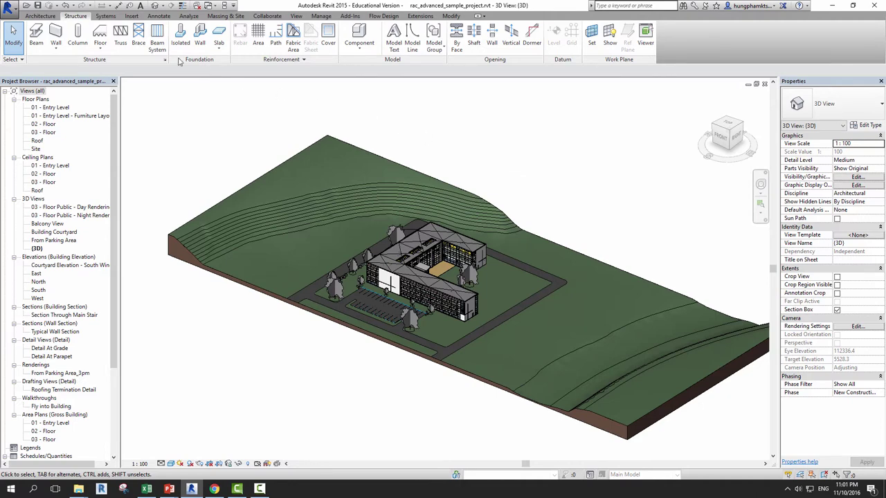
click(131, 16)
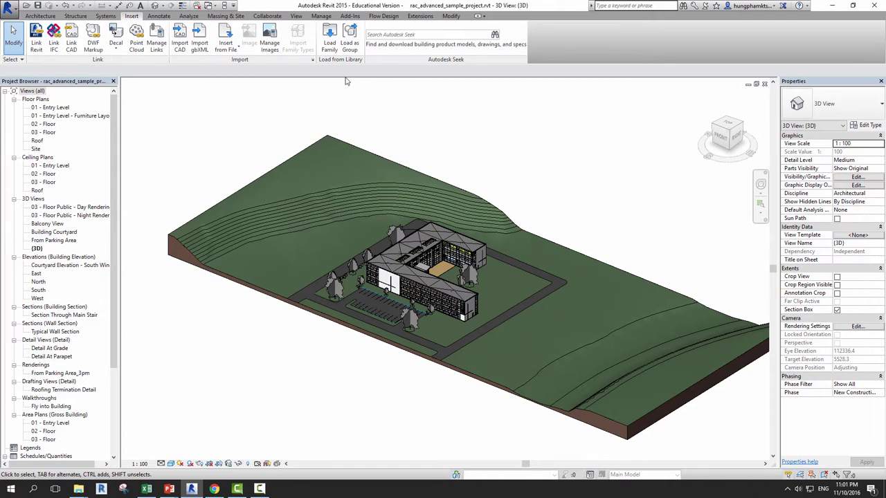
Review the Annotate tab's panels, then switch to the Analyze tab.
click(152, 20)
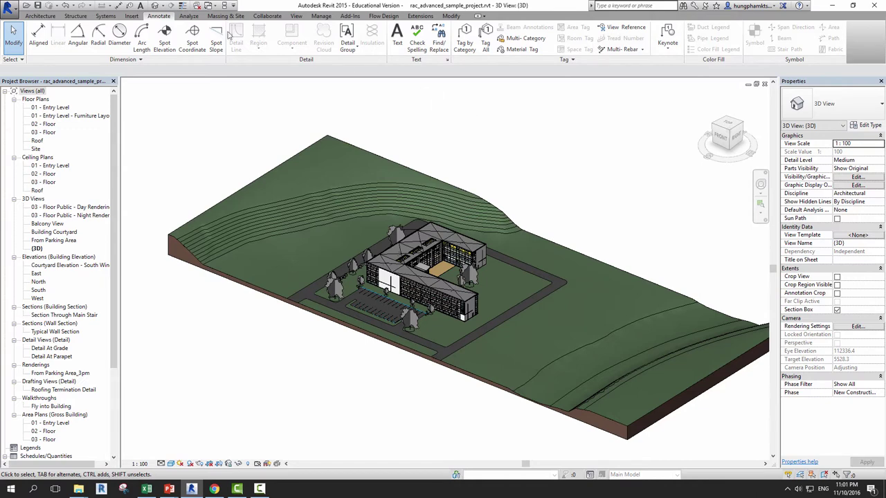
click(189, 16)
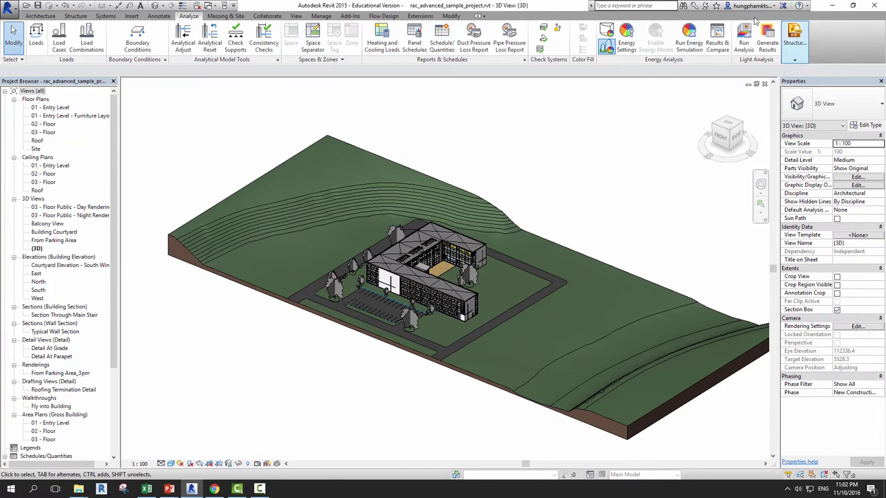
Expand the Structural Analysis panel, then switch to the Massing & Site tab.
click(795, 41)
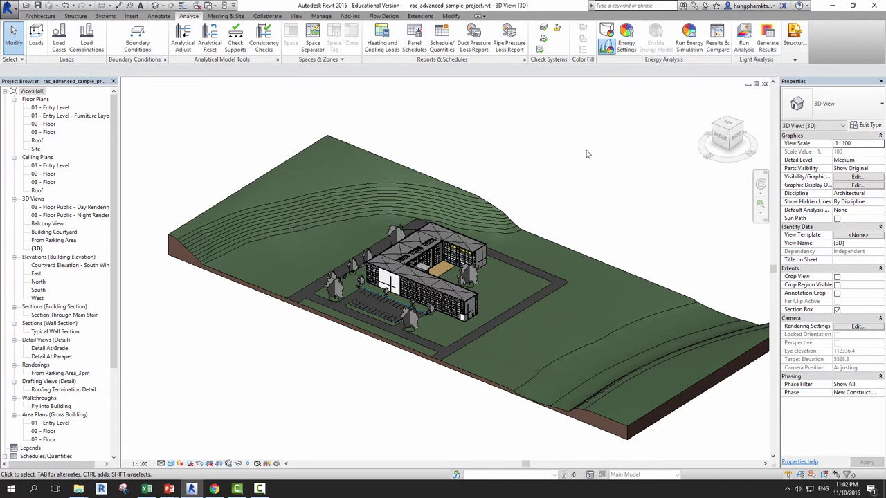
click(225, 16)
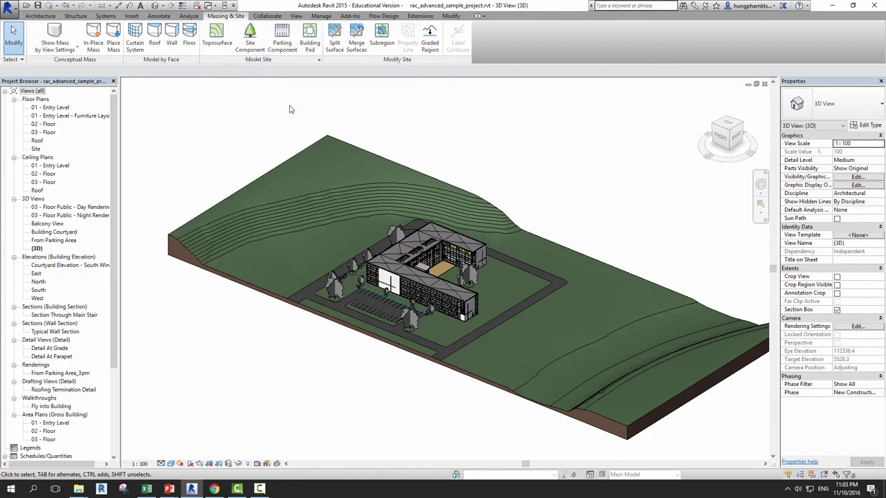
Review the Collaborate tab, then switch to the View tab.
click(268, 16)
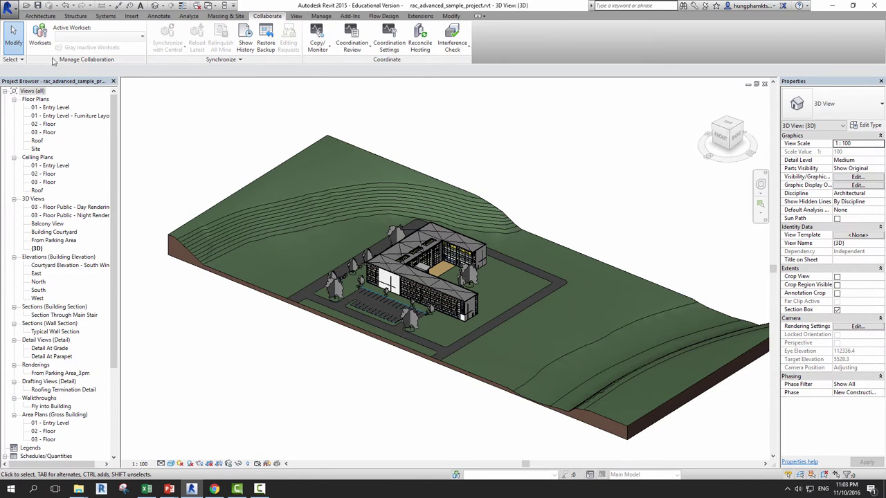
click(297, 16)
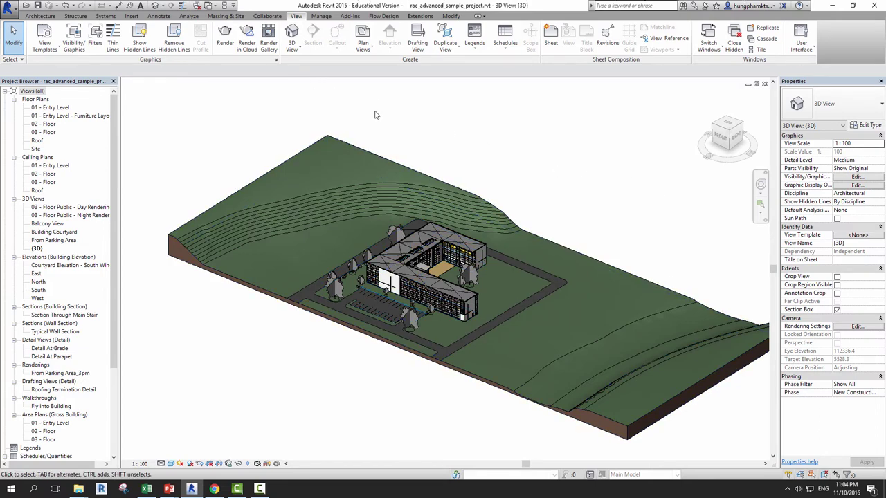
Browse the Manage and Add-Ins tabs, ending on the Flow Design wind-simulation tools.
click(324, 16)
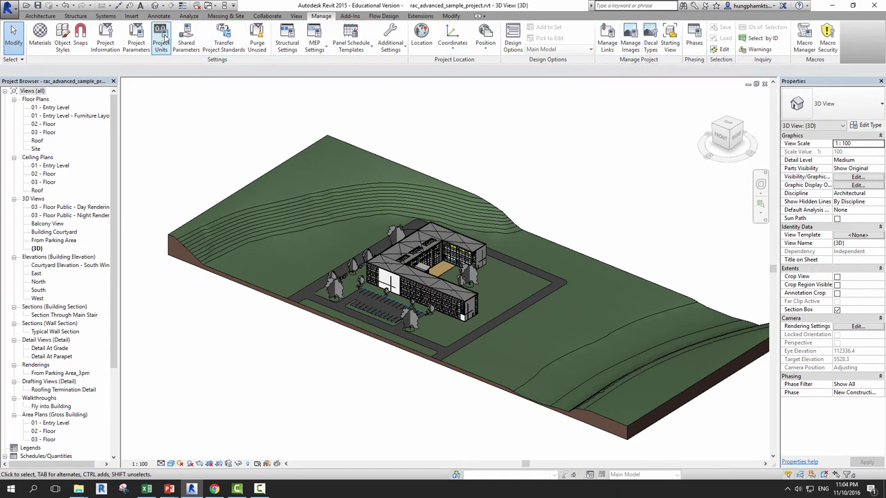
click(349, 17)
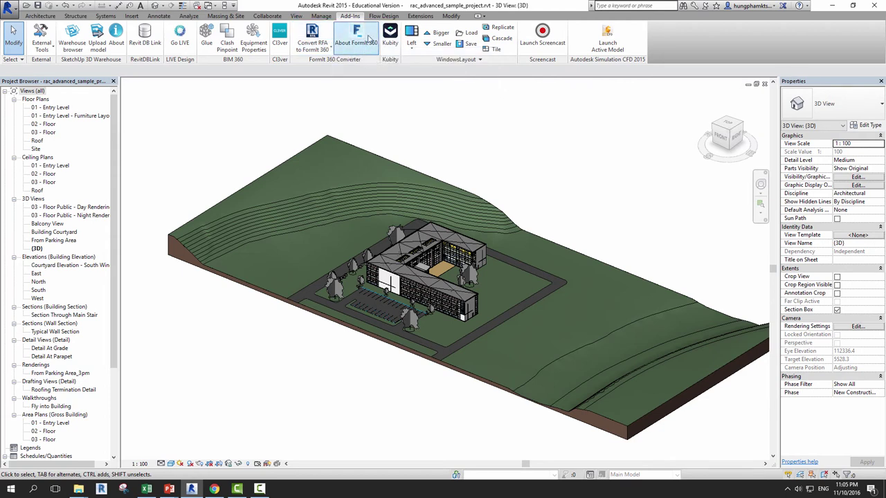
click(384, 16)
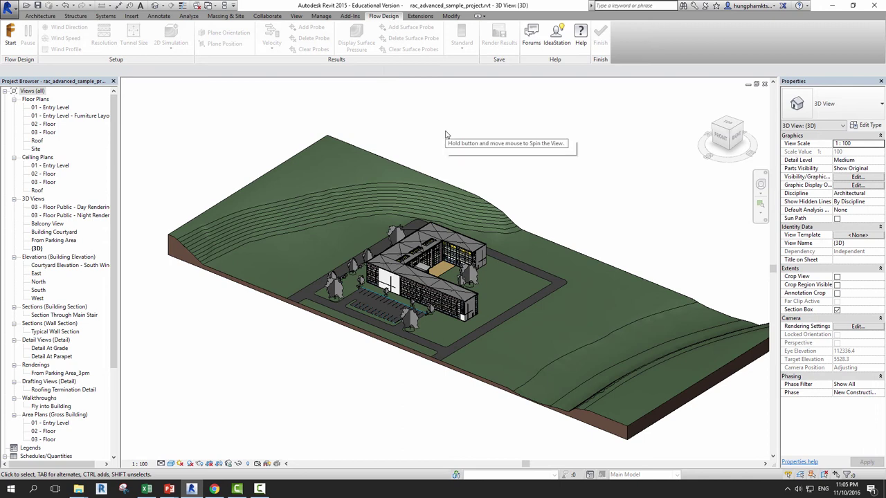
View the Extensions tab, then switch to the Modify tools for clipboard, geometry and measure.
click(419, 16)
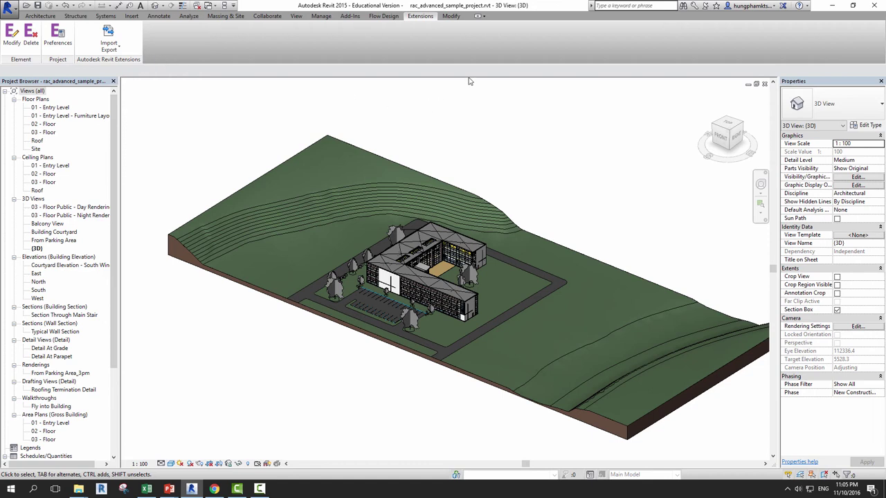
click(445, 17)
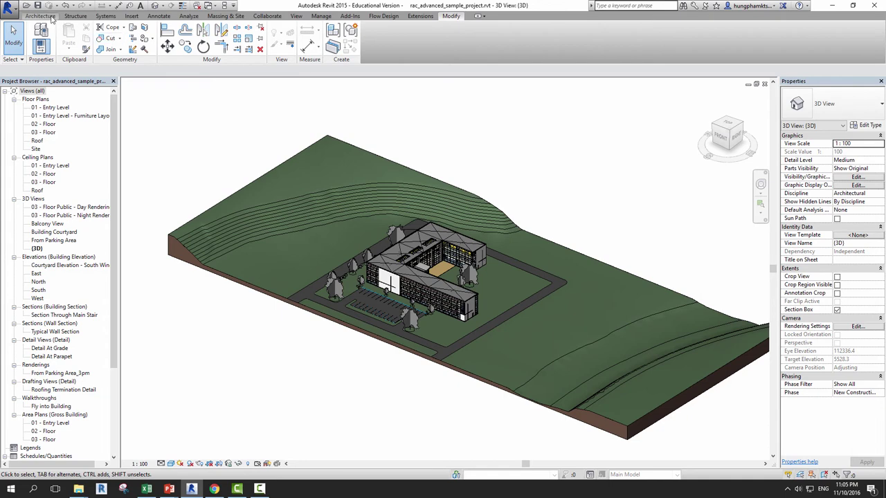
Show the Architecture tab and start Place Wall, then cancel it without drawing anything.
click(40, 15)
click(38, 33)
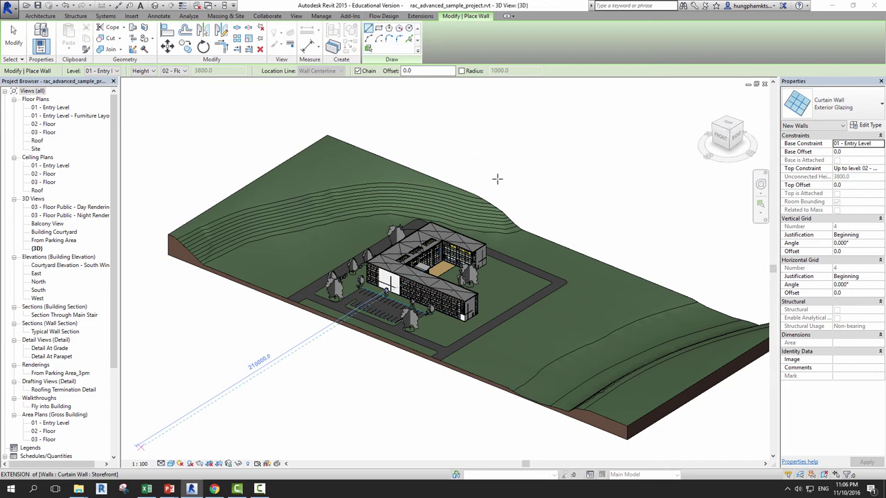
key(Escape)
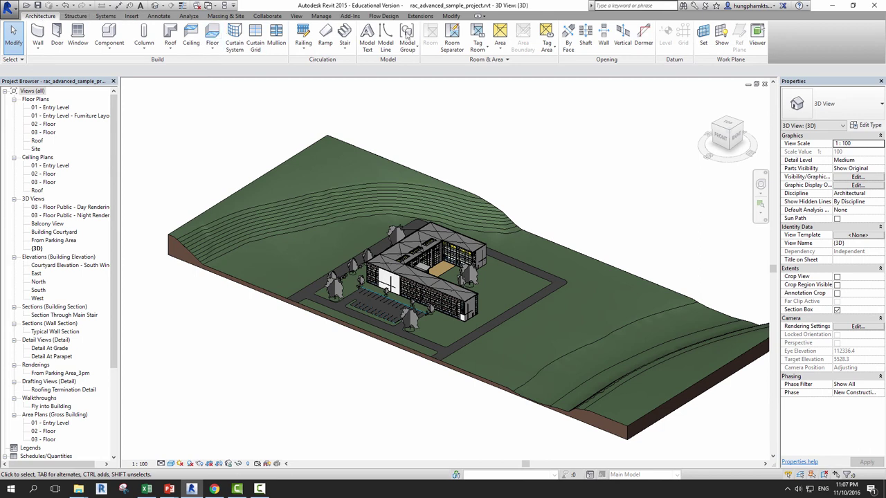
Minimize the ribbon to tab names only and temporarily preview the Structure and Architecture tools.
click(486, 15)
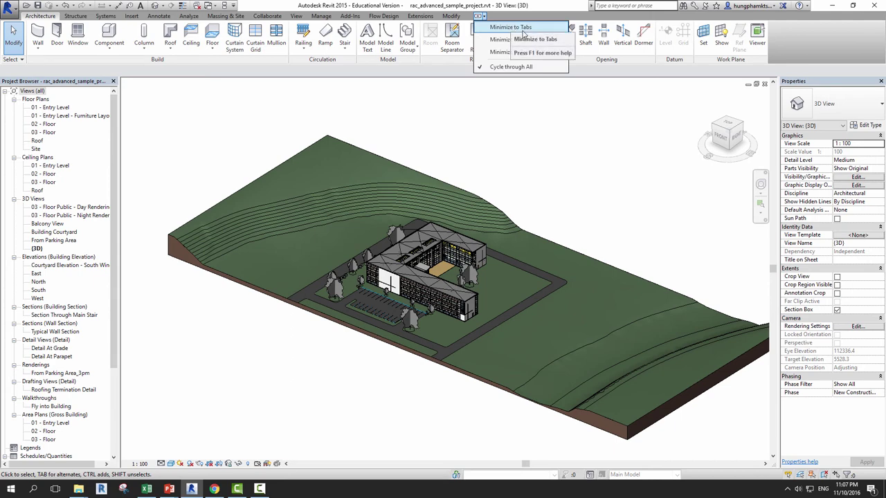
click(510, 27)
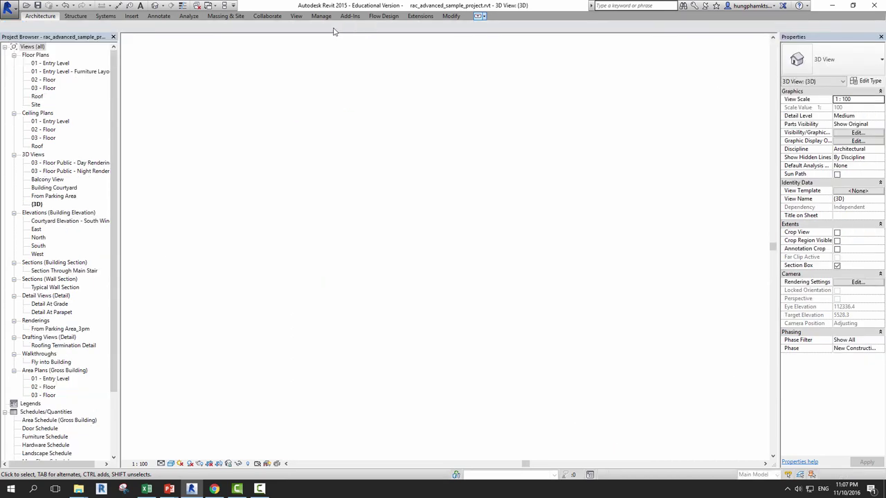
click(73, 17)
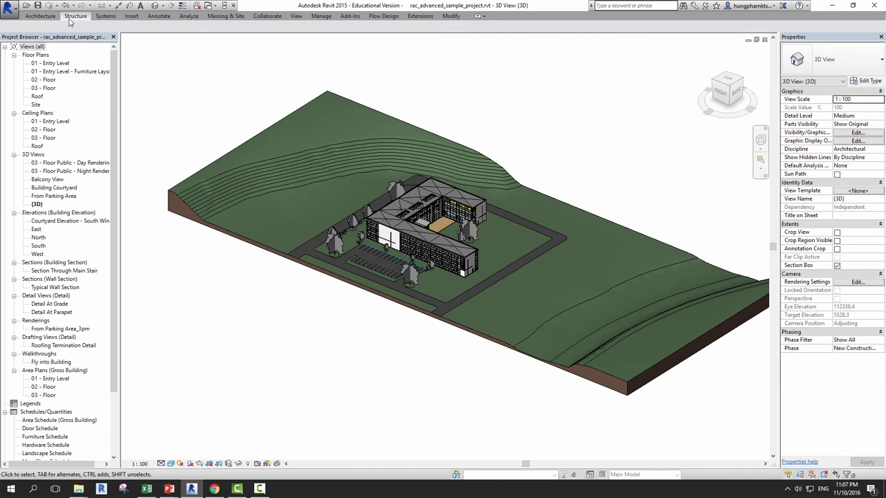
click(39, 18)
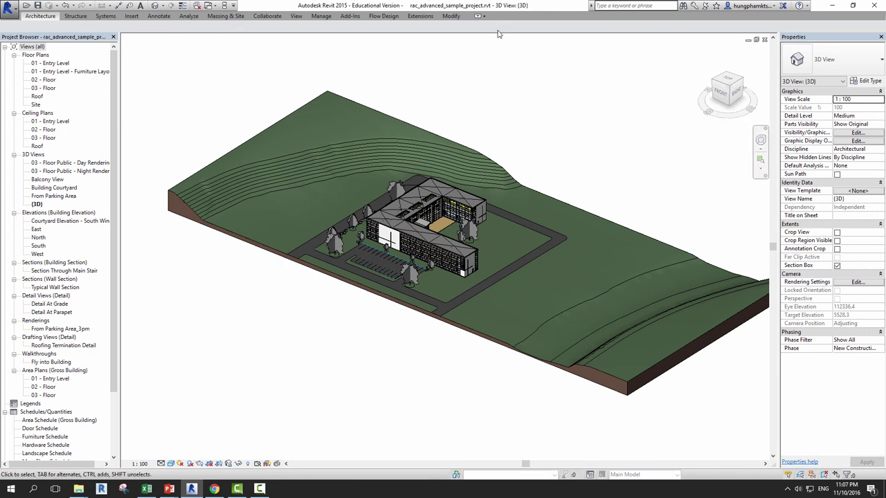
Collapse the ribbon to panel titles, then to panel buttons, and show the Structure tab.
click(480, 16)
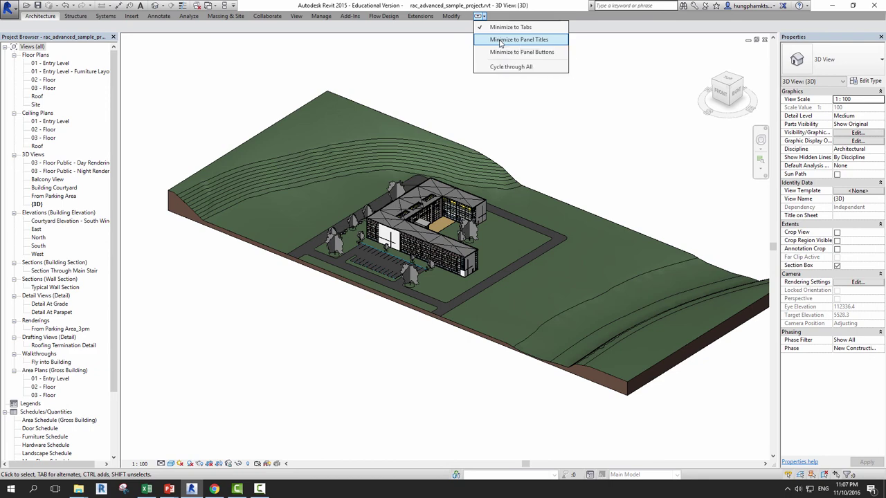
click(518, 39)
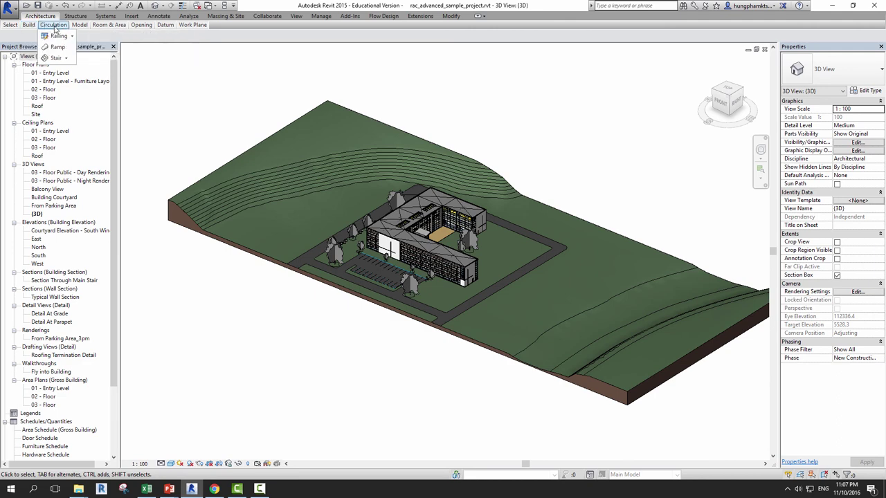
mouse_move(141, 25)
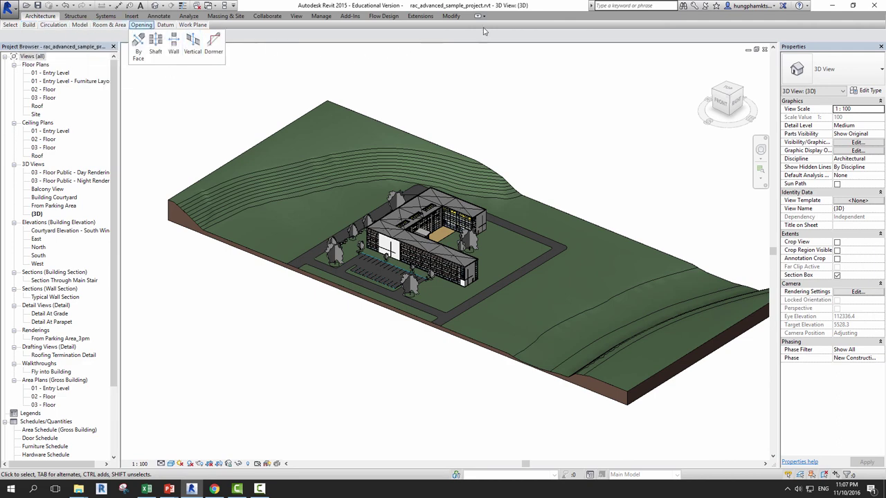
click(484, 15)
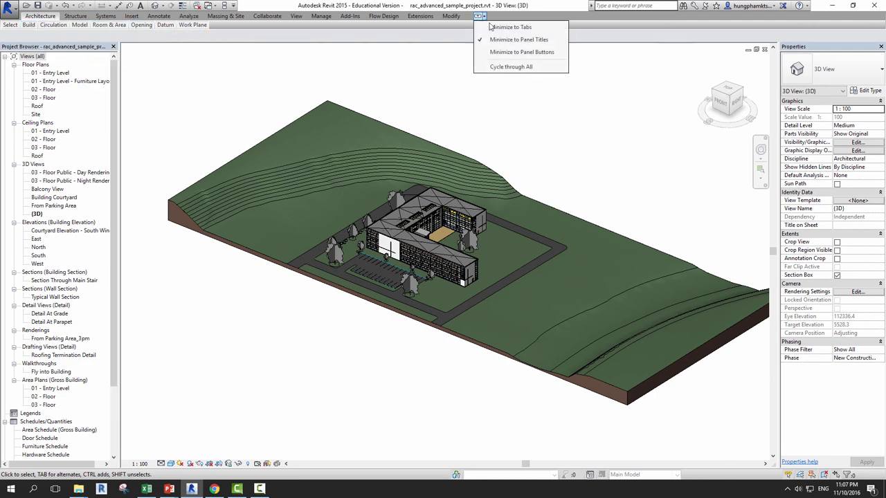
click(514, 53)
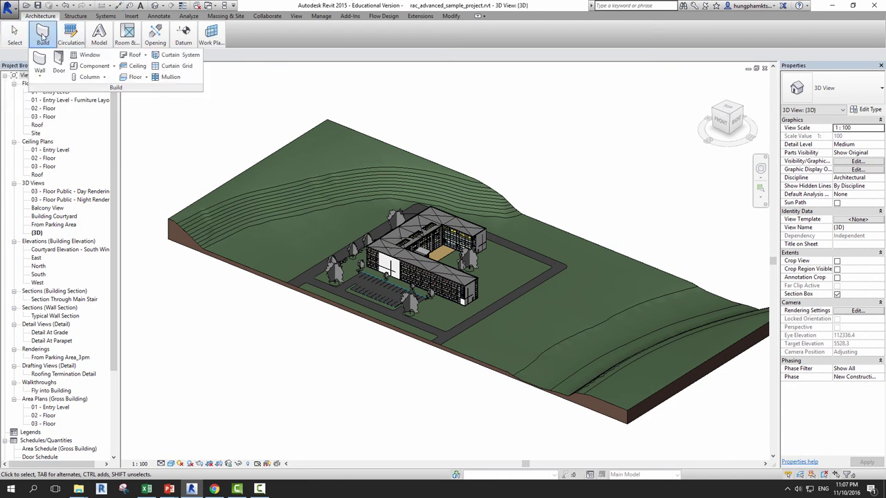
mouse_move(155, 36)
click(75, 16)
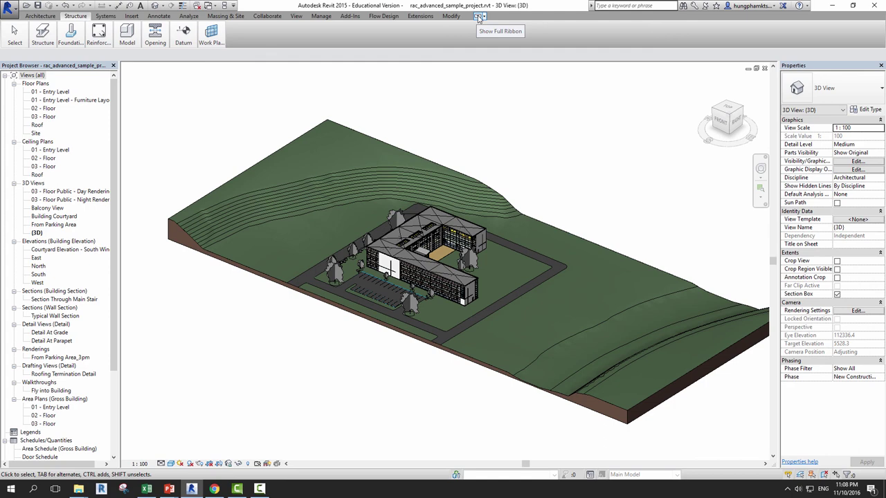
Expand the ribbon to full size so beam, wall, column, truss and brace tools show.
click(479, 18)
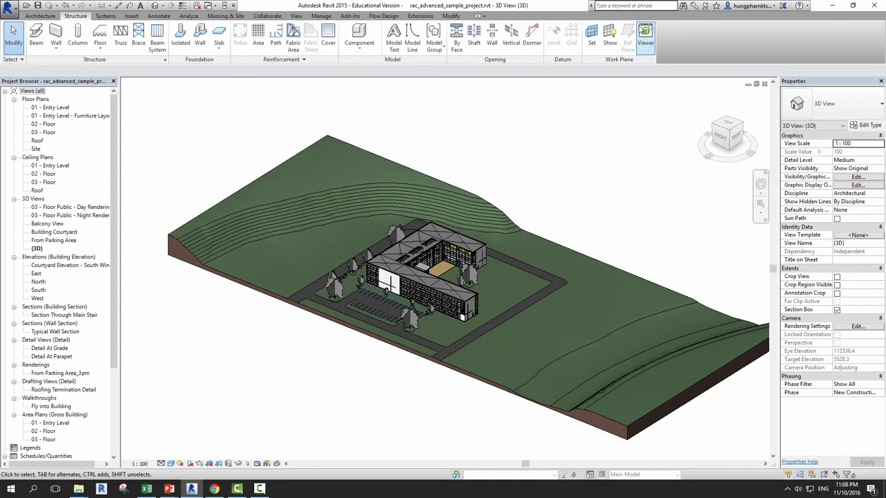